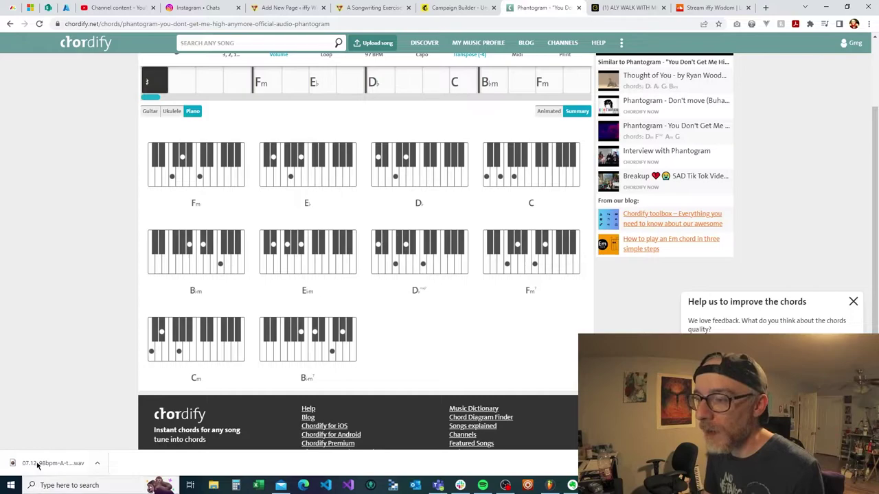
Bring the downloaded 07.12_98bpm WAV file into FL Studio's playlist on Track 1 and add a marker named Intro at bar 1.
{"action": "left_click_drag", "start_coordinate": [39, 464], "coordinate": [336, 83]}
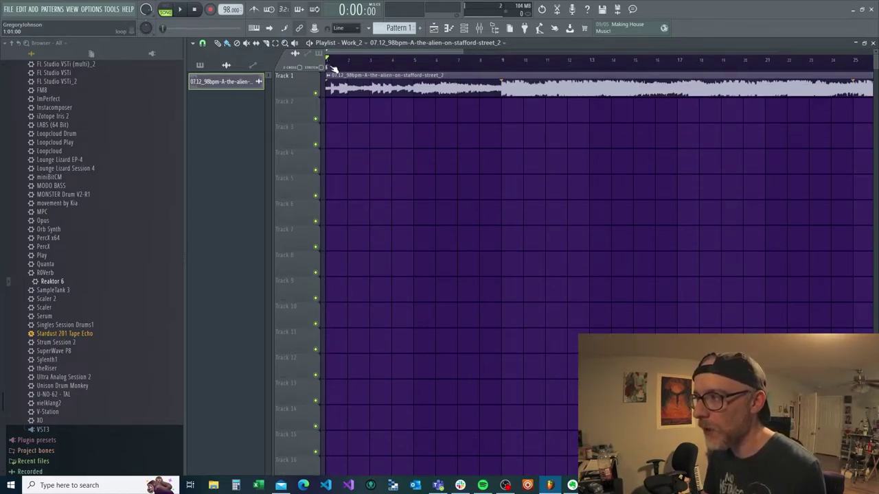
{"action": "key", "text": "space"}
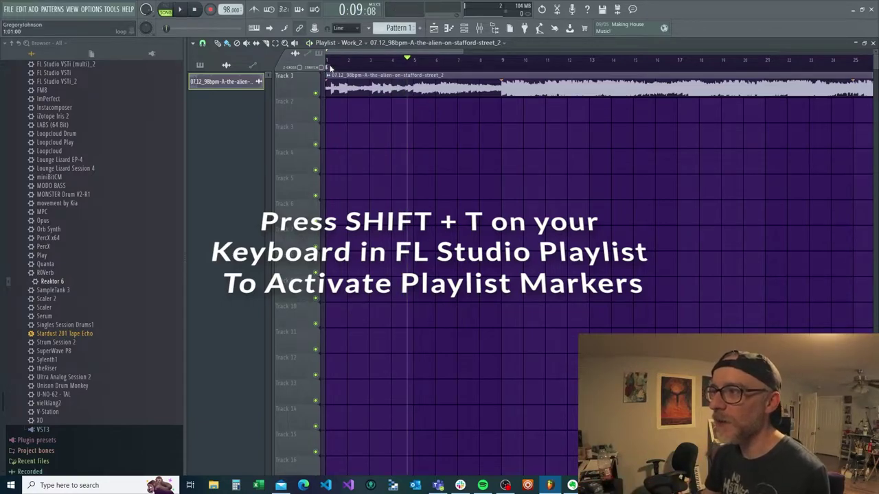
{"action": "right_click", "coordinate": [334, 70]}
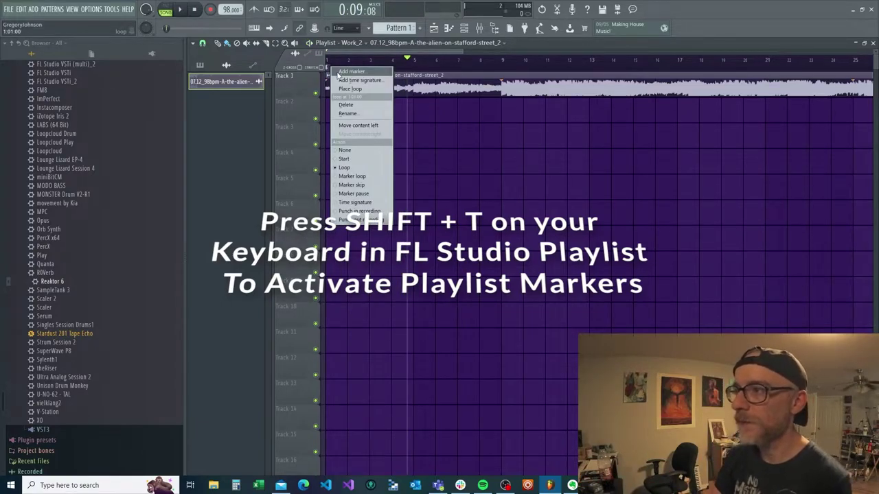
{"action": "left_click", "coordinate": [347, 72]}
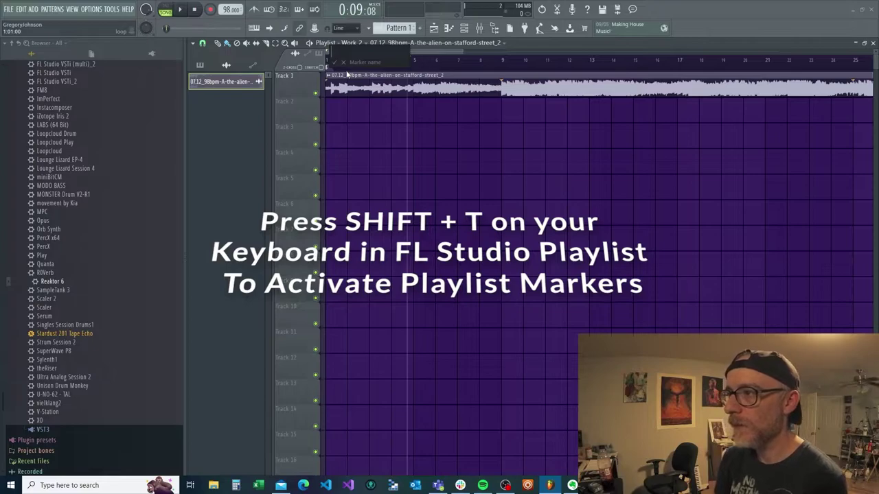
{"action": "type", "text": "Intro"}
{"action": "key", "text": "Return"}
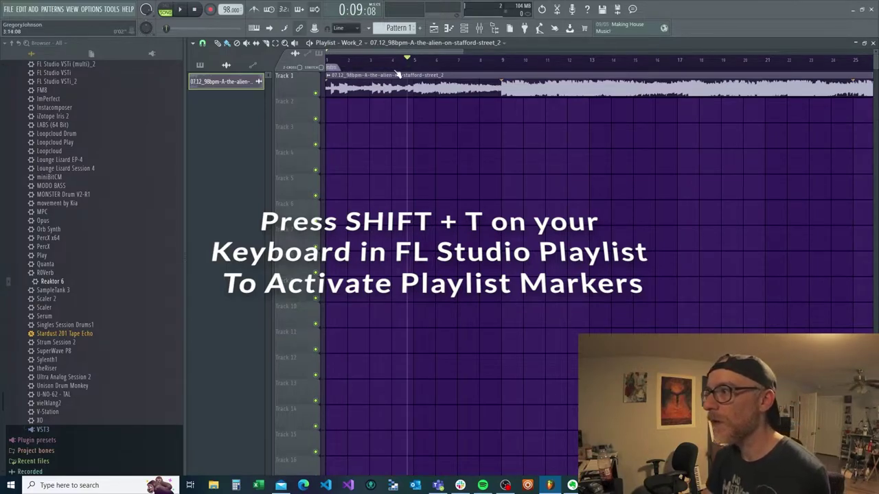
Play the song from around bar 8 and add a marker named Verse at bar 9 where the waveform gets louder.
{"action": "left_click", "coordinate": [483, 61]}
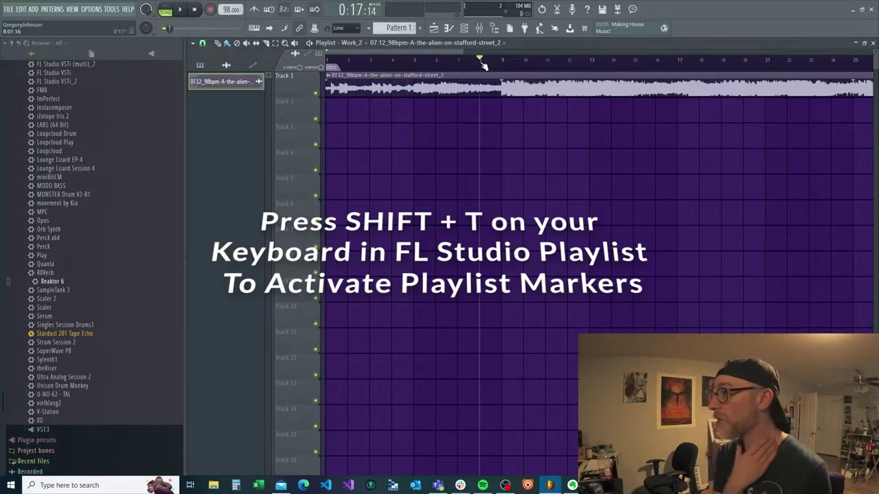
{"action": "key", "text": "space"}
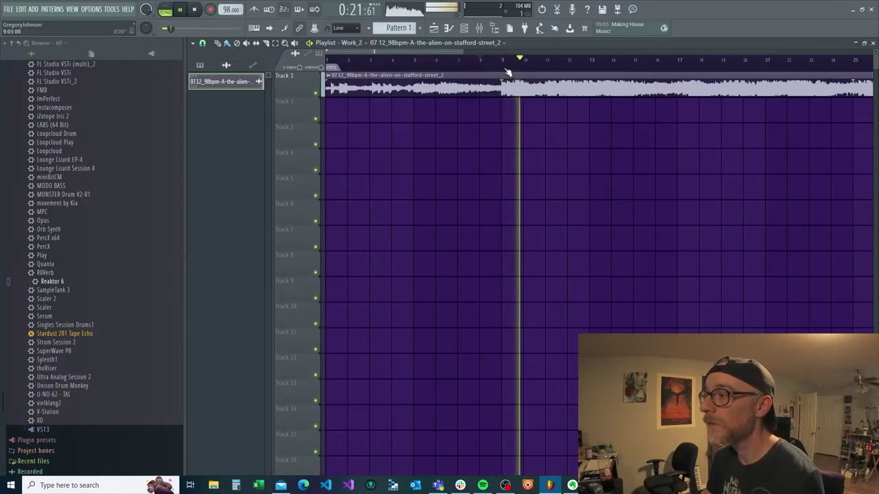
{"action": "right_click", "coordinate": [506, 67]}
{"action": "left_click", "coordinate": [509, 70]}
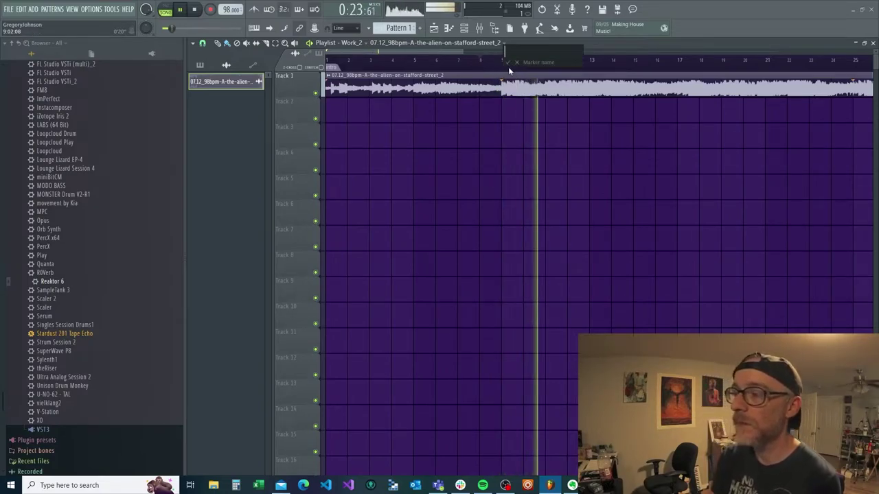
{"action": "type", "text": "Ch"}
{"action": "key", "text": "BackSpace"}
{"action": "key", "text": "BackSpace"}
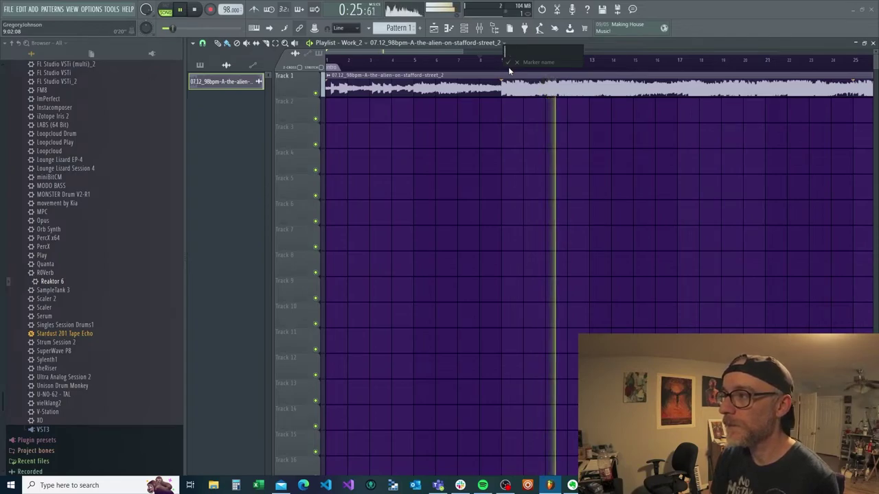
{"action": "type", "text": "Verse"}
{"action": "key", "text": "Return"}
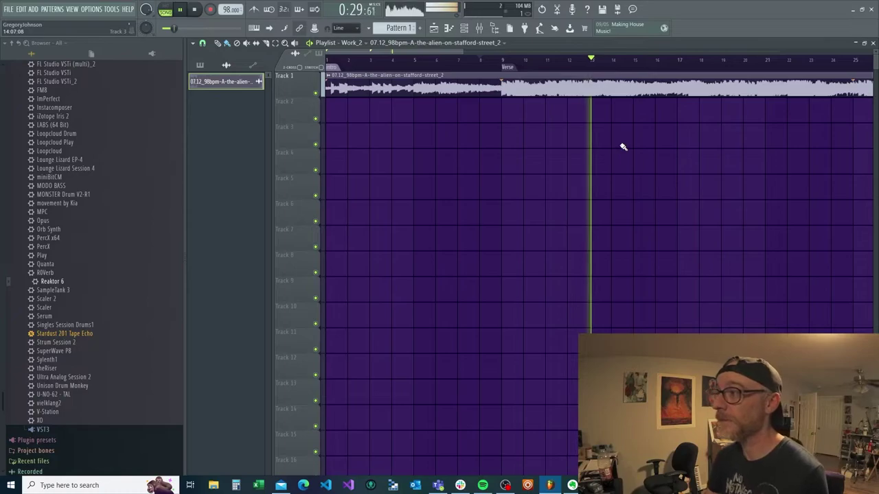
{"action": "key", "text": "space"}
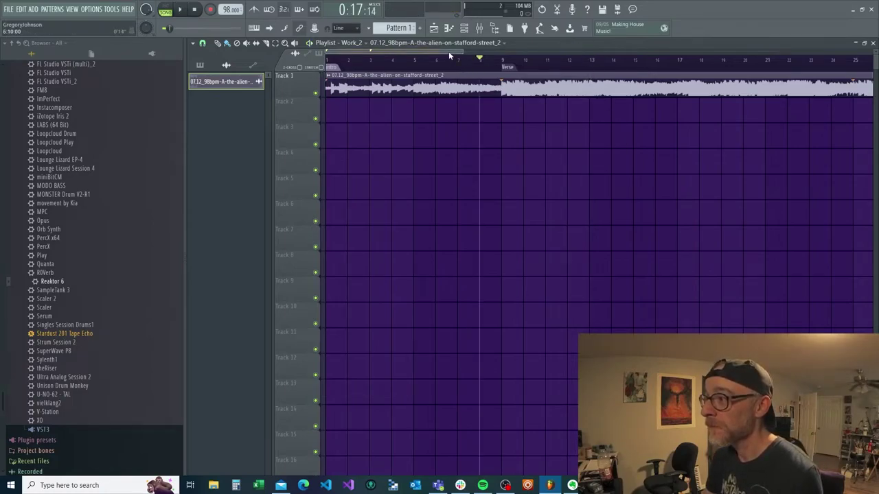
Look further along the imported clip, then switch the playlist to the Work arrangement to view its section markers.
{"action": "left_click_drag", "start_coordinate": [449, 51], "coordinate": [540, 46]}
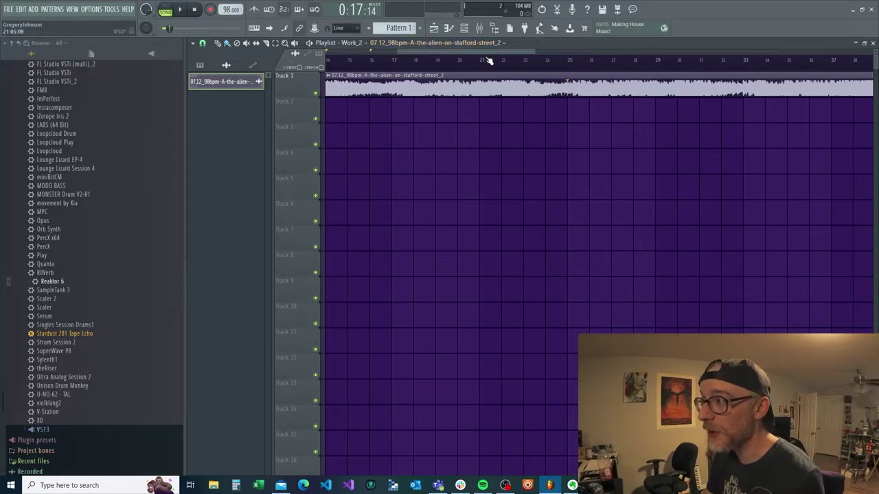
{"action": "left_click_drag", "start_coordinate": [490, 52], "coordinate": [330, 64]}
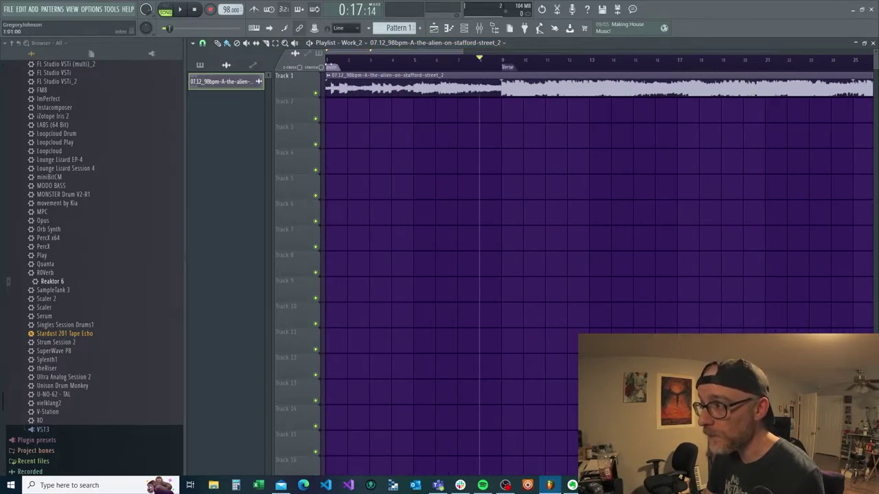
{"action": "left_click", "coordinate": [349, 43]}
{"action": "left_click", "coordinate": [352, 74]}
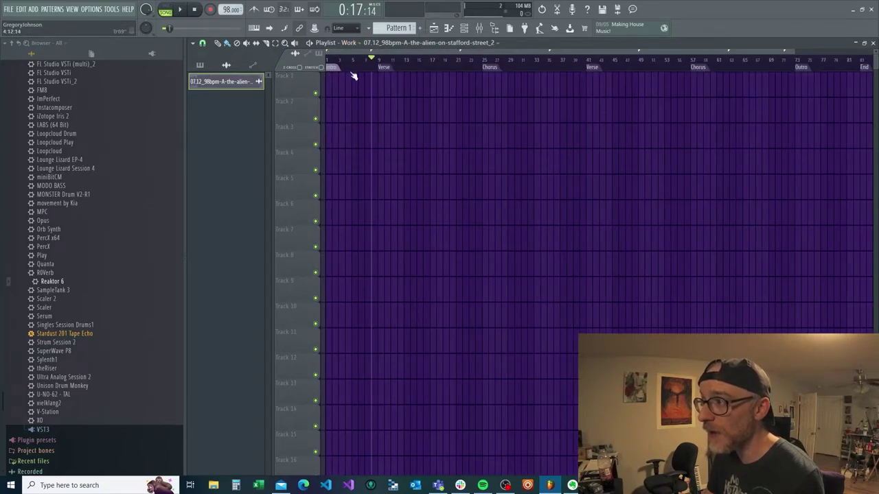
Show the playlist arrangement named Arrangement to view the whole reference clip beneath its section markers.
{"action": "left_click", "coordinate": [349, 43]}
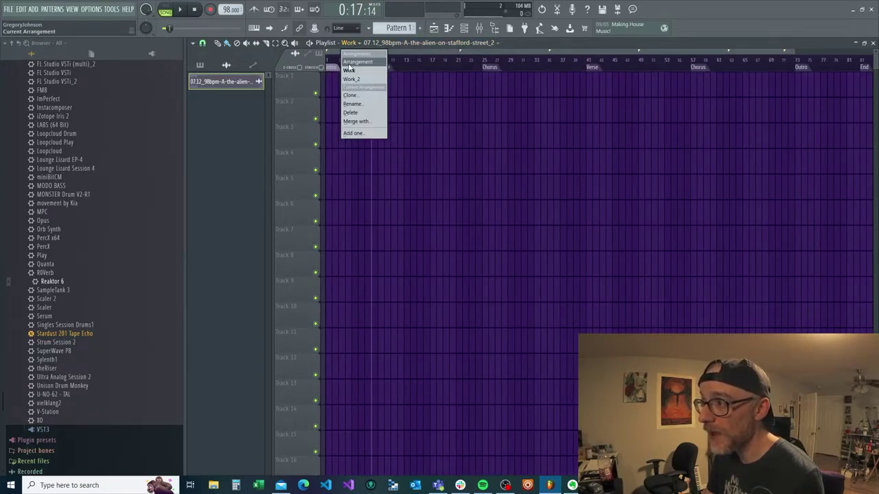
{"action": "left_click", "coordinate": [349, 63]}
{"action": "scroll", "coordinate": [352, 67], "scroll_direction": "down", "scroll_amount": 2}
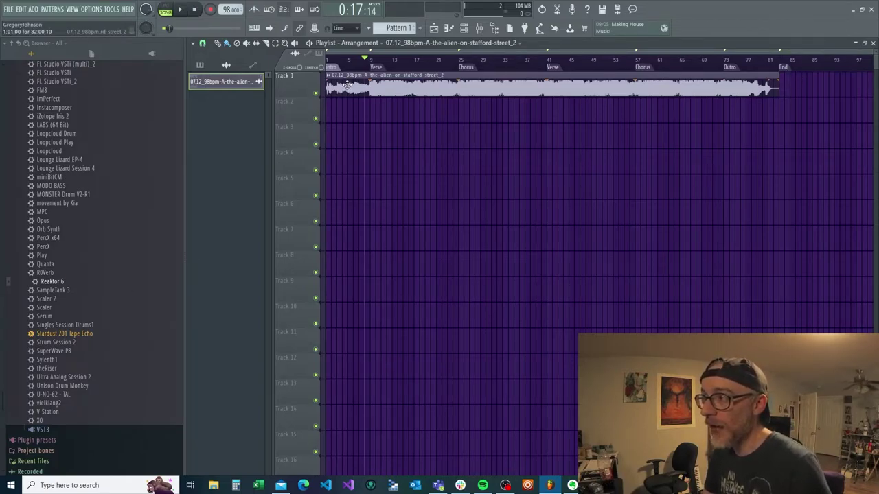
Return the playlist to the Work arrangement and view its empty tracks out past the End marker.
{"action": "left_click", "coordinate": [361, 43]}
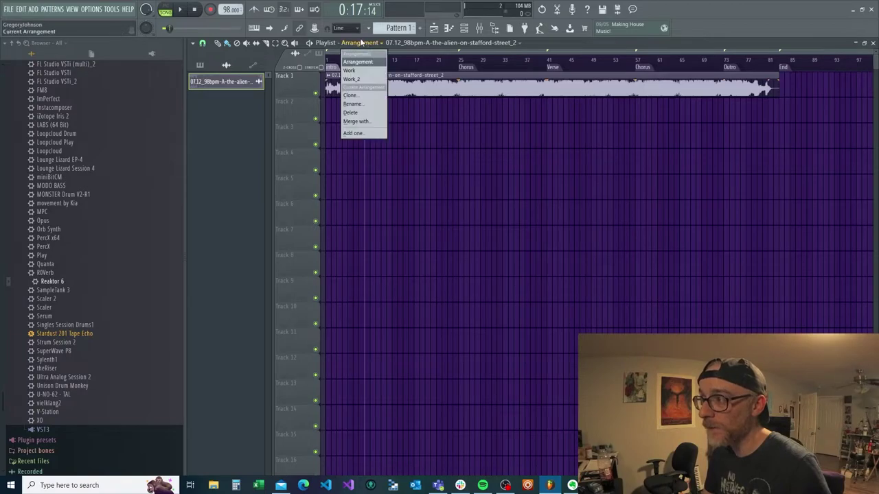
{"action": "left_click", "coordinate": [350, 70]}
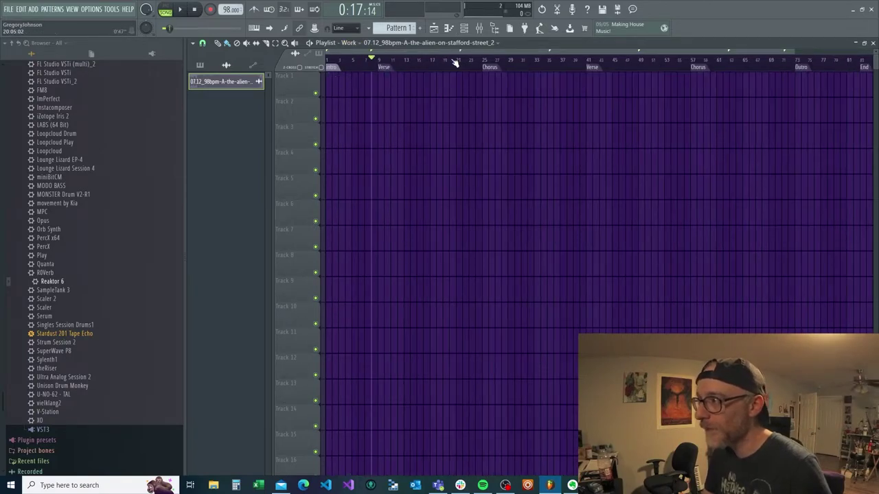
{"action": "scroll", "coordinate": [455, 62], "scroll_direction": "down", "scroll_amount": 1}
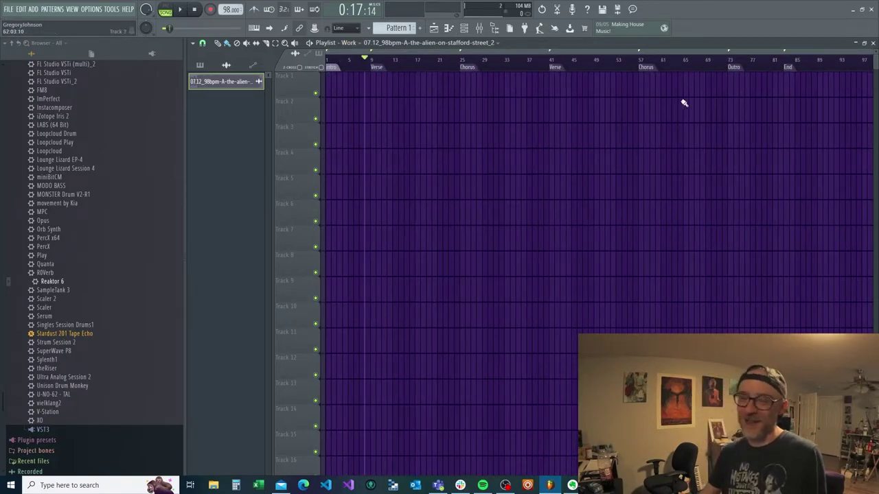
{"action": "left_click", "coordinate": [349, 43]}
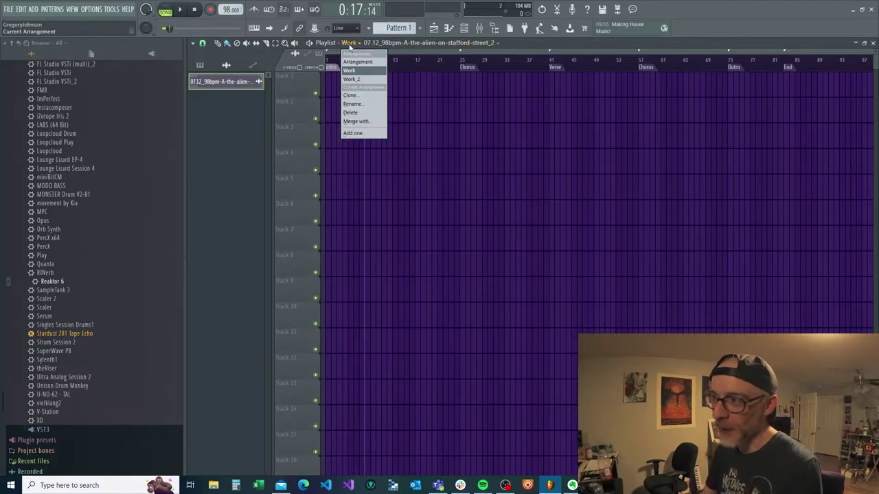
{"action": "left_click", "coordinate": [523, 41]}
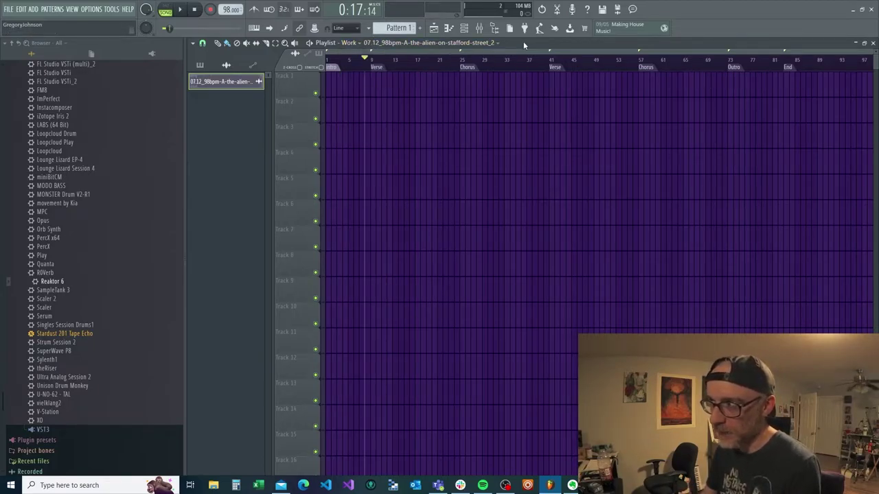
Compare the markers of the arrangement named Arrangement with those of Work, finishing on Work.
{"action": "left_click", "coordinate": [349, 43]}
{"action": "left_click", "coordinate": [357, 62]}
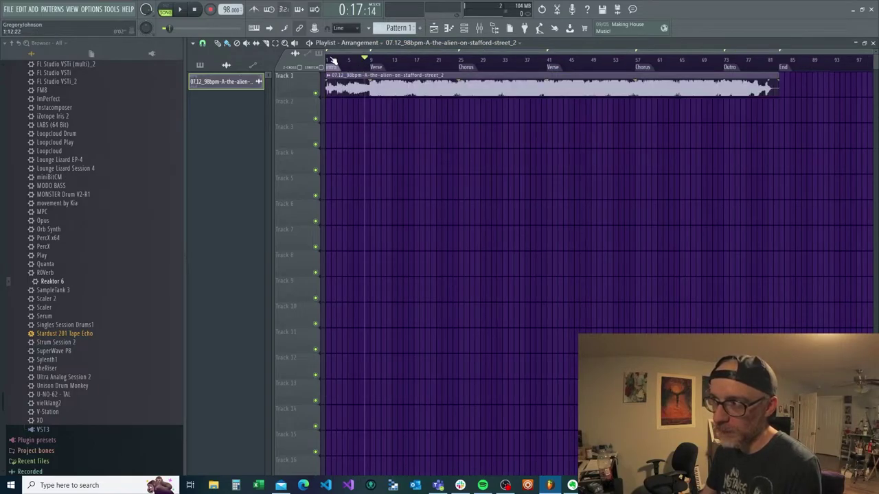
{"action": "left_click", "coordinate": [353, 43]}
{"action": "left_click", "coordinate": [350, 70]}
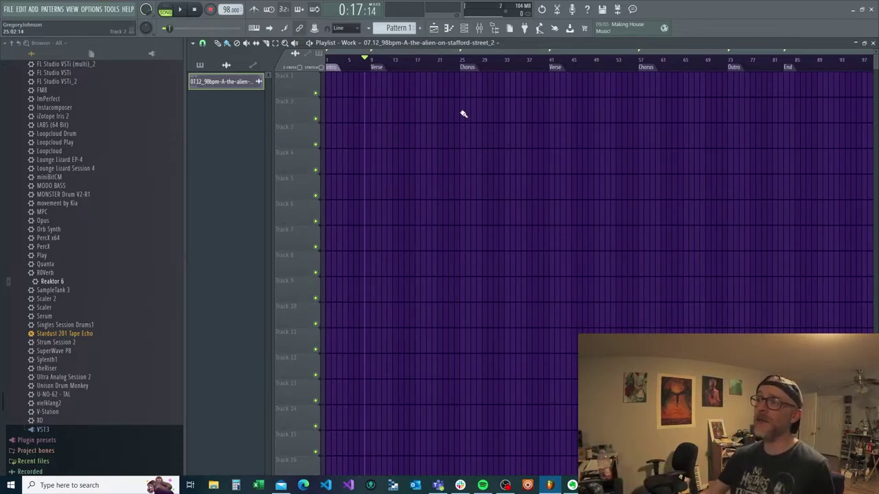
{"action": "left_click", "coordinate": [374, 67]}
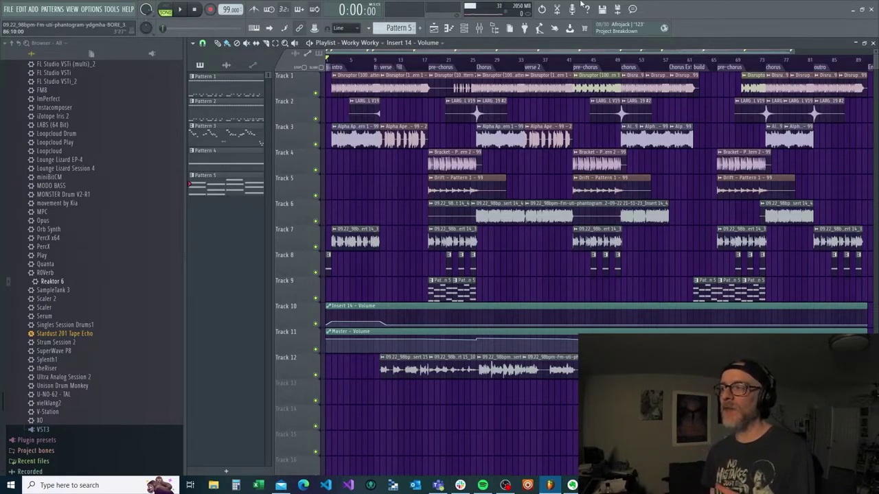
View the Reference arrangement of the finished Phantogram-based project and return to the Worky Worky arrangement.
{"action": "left_click", "coordinate": [359, 42]}
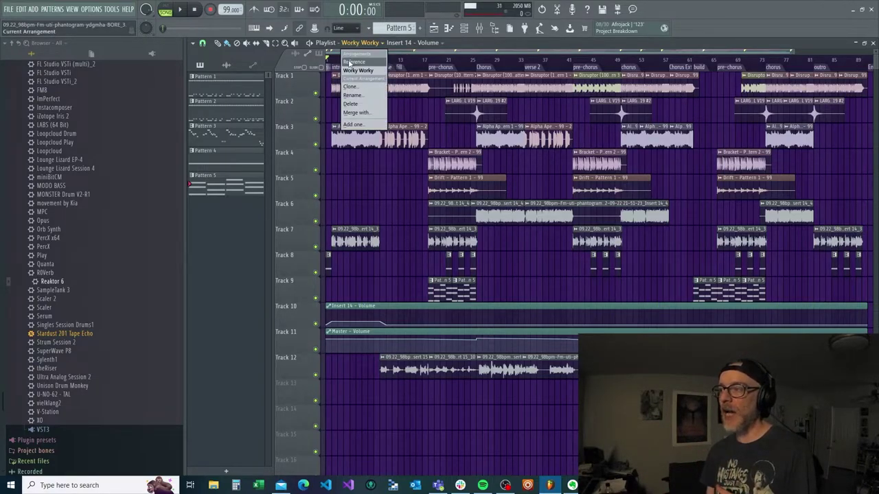
{"action": "left_click", "coordinate": [352, 63]}
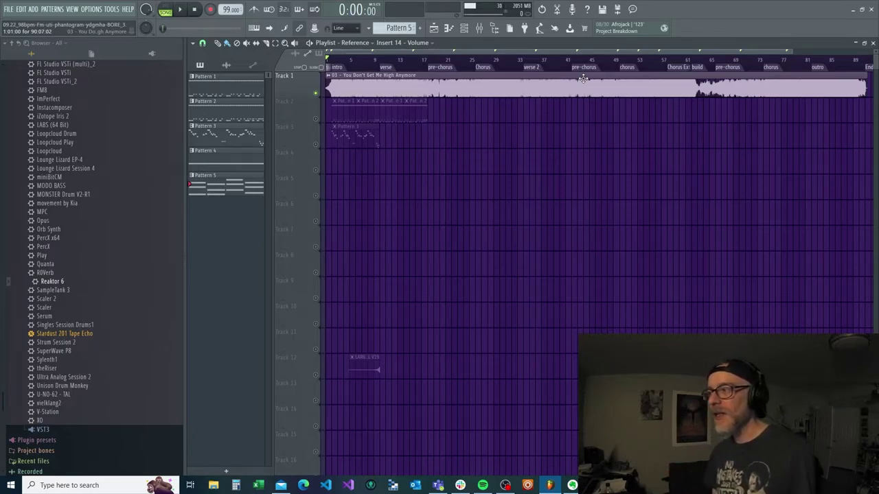
{"action": "left_click", "coordinate": [356, 43]}
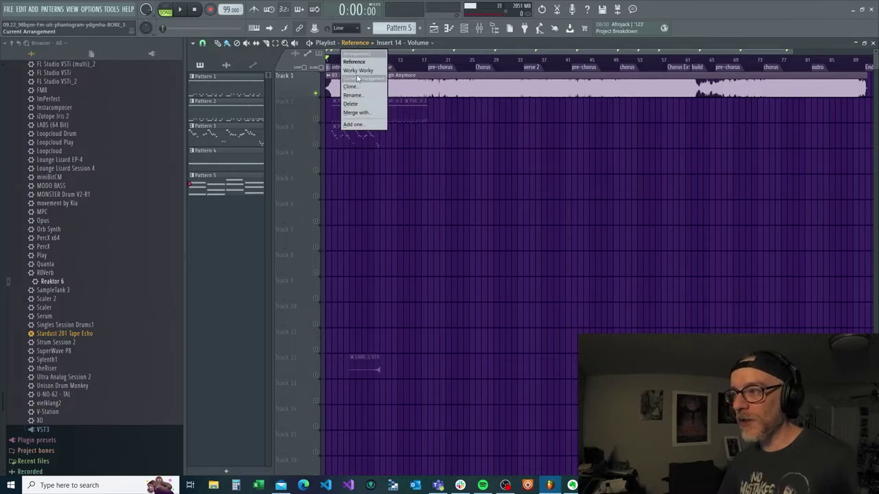
{"action": "left_click", "coordinate": [357, 70]}
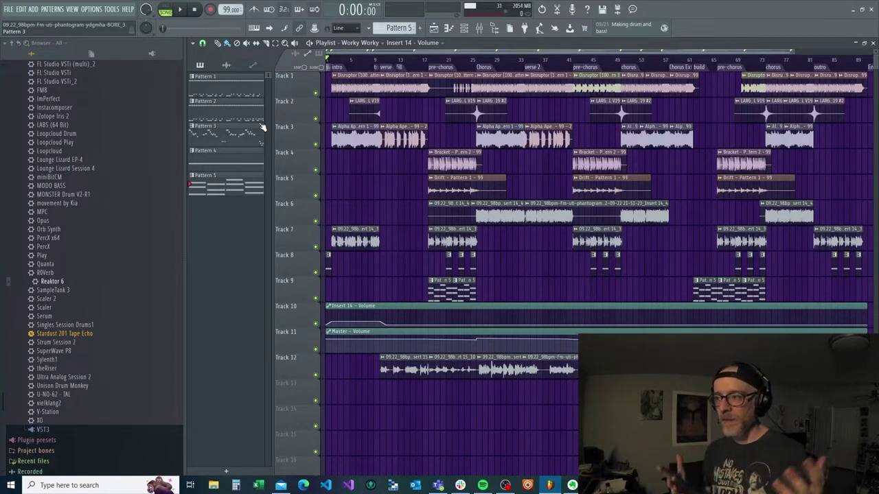
Solo Track 3 in the Worky Worky arrangement and listen to it from the start of the song.
{"action": "left_click", "coordinate": [318, 148]}
{"action": "right_click", "coordinate": [318, 147]}
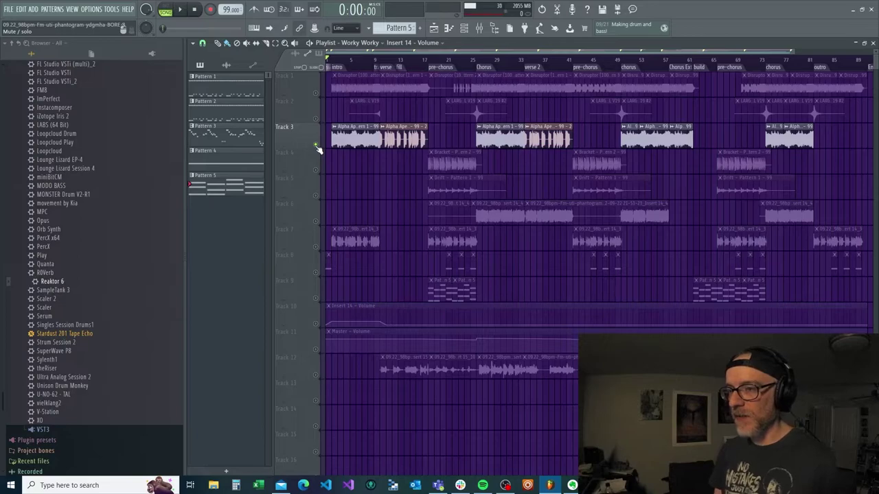
{"action": "key", "text": "space"}
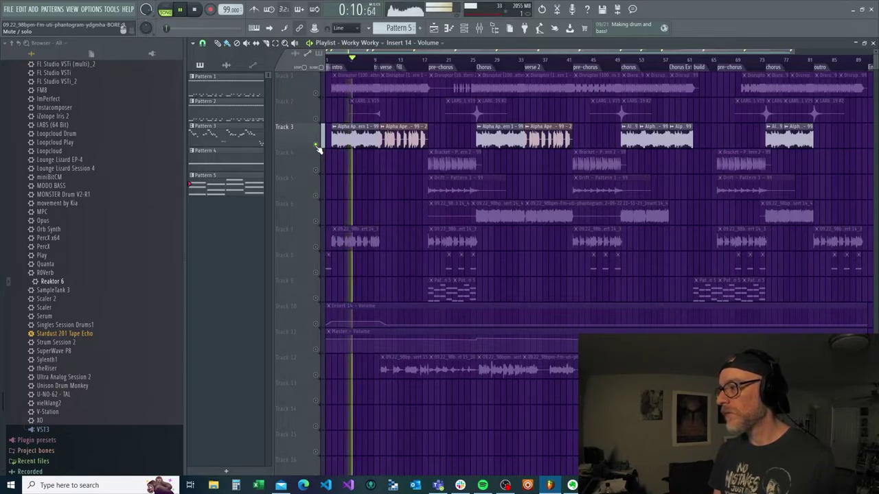
{"action": "key", "text": "space"}
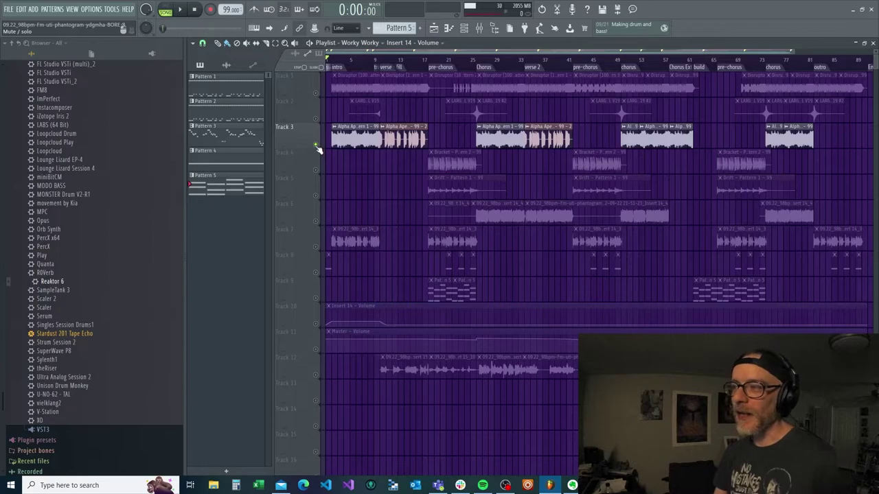
Unmute Track 1 alongside the soloed Track 3 and listen to both tracks together from the start.
{"action": "left_click", "coordinate": [315, 93]}
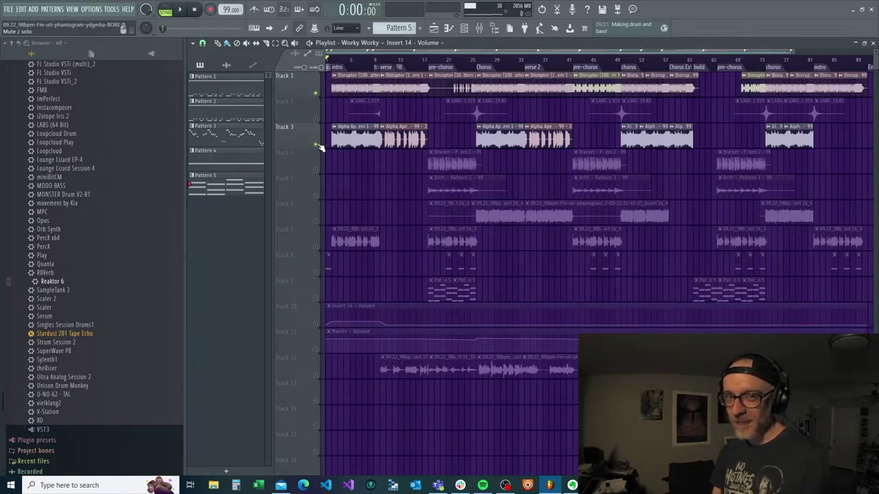
{"action": "key", "text": "space"}
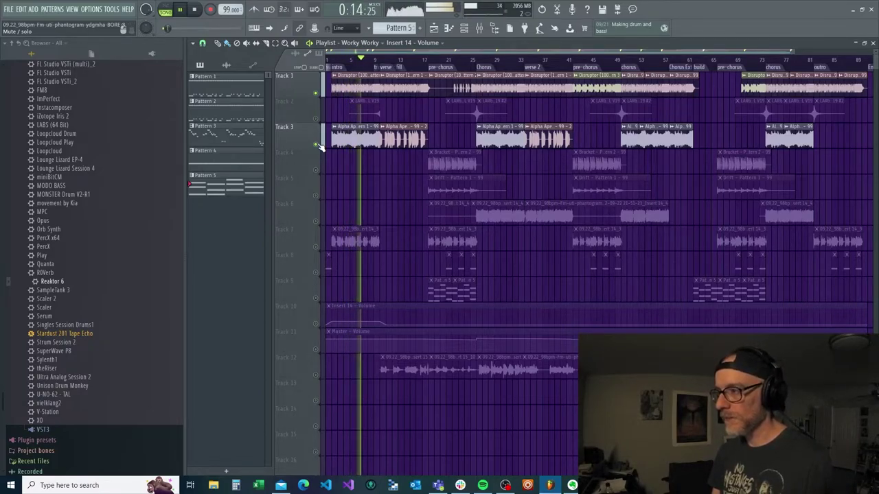
{"action": "key", "text": "space"}
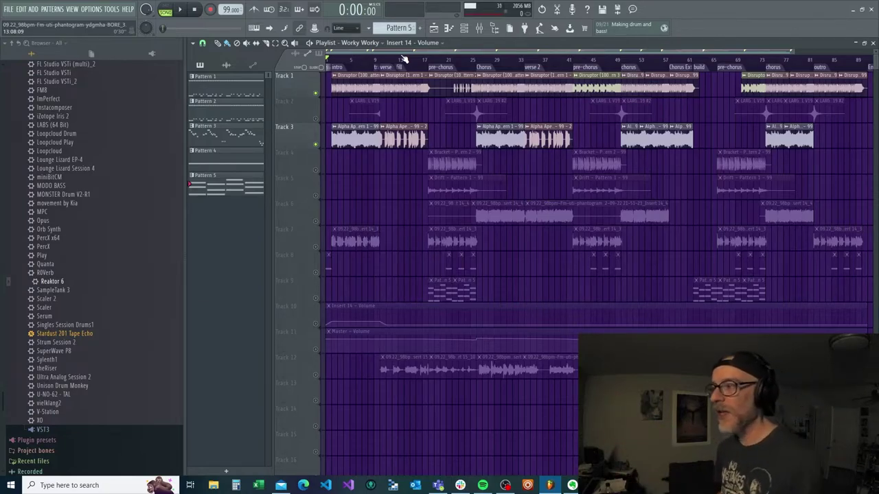
Unmute Track 4 alongside Tracks 1 and 3 and listen to the three tracks from the verse marker.
{"action": "left_click", "coordinate": [318, 169]}
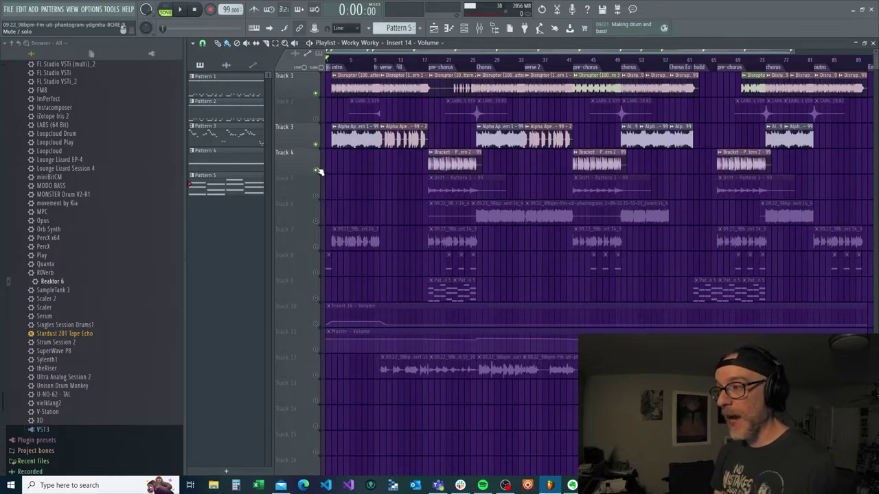
{"action": "left_click", "coordinate": [429, 65]}
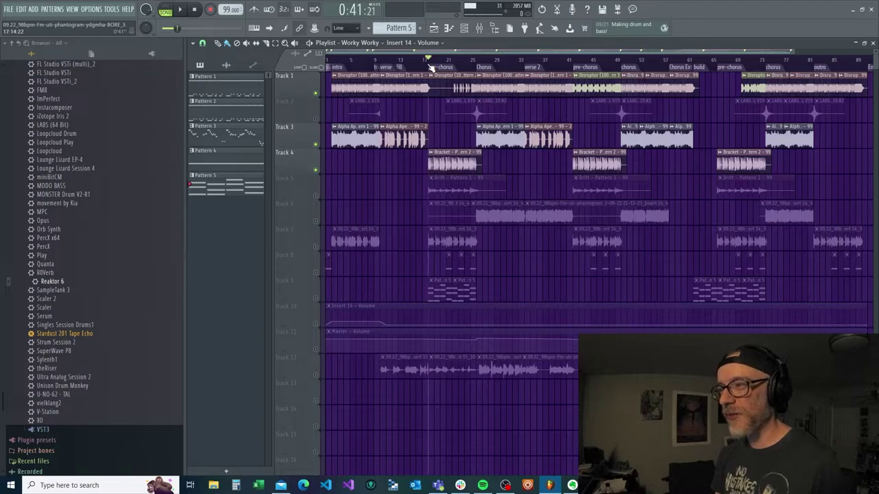
{"action": "left_click", "coordinate": [380, 64]}
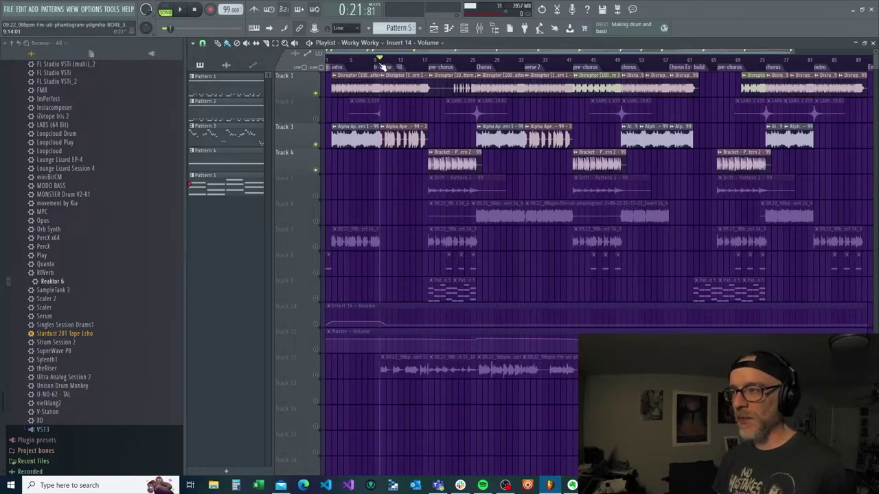
{"action": "key", "text": "space"}
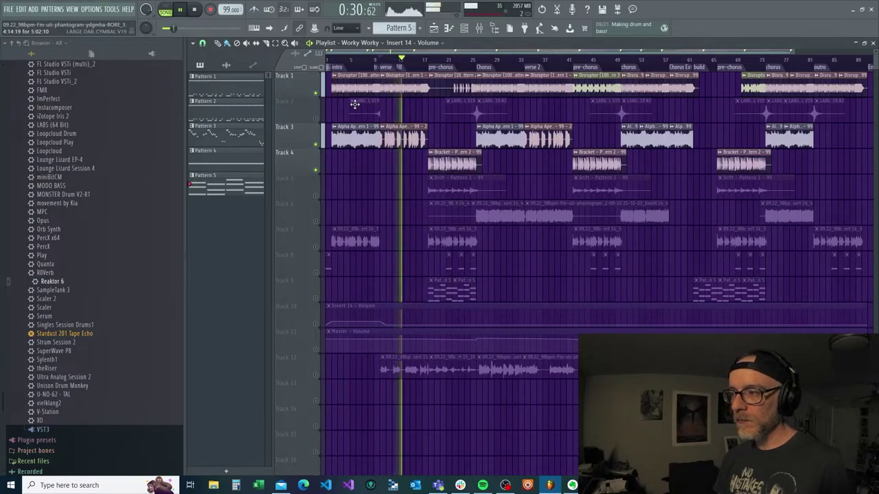
{"action": "key", "text": "space"}
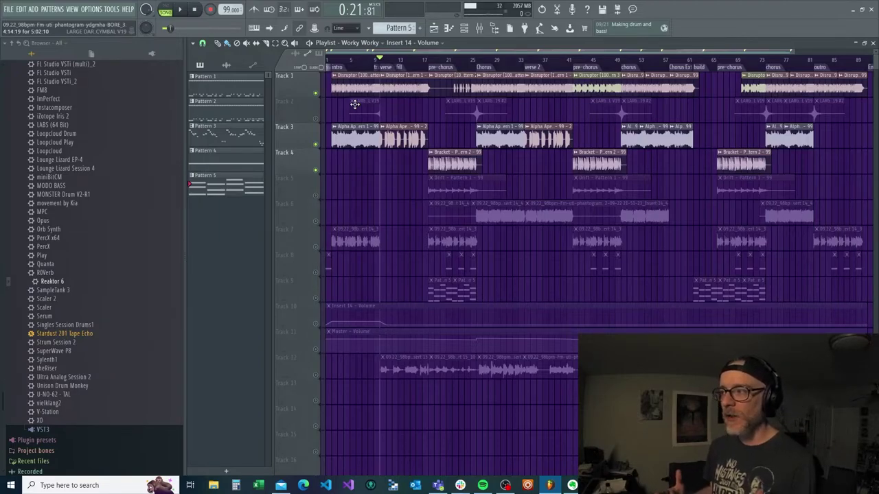
Listen to Tracks 1, 3 and 4 together from the first pre-chorus marker, then stop playback.
{"action": "left_click", "coordinate": [428, 62]}
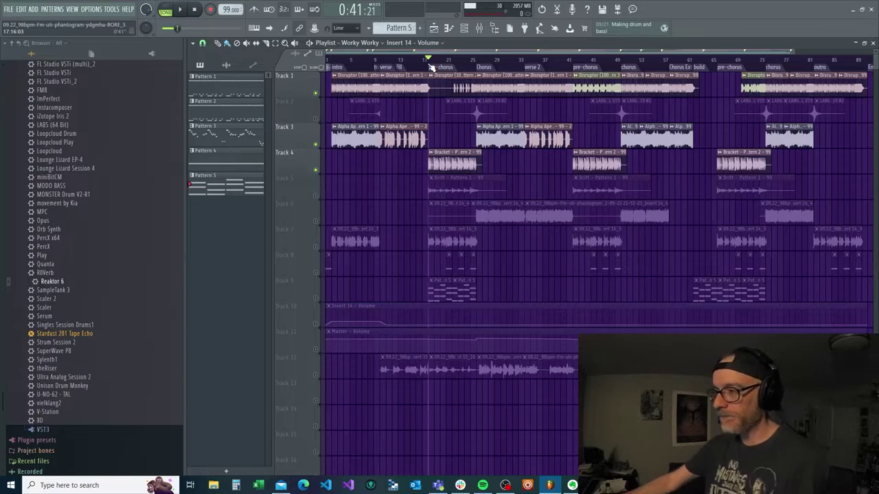
{"action": "key", "text": "space"}
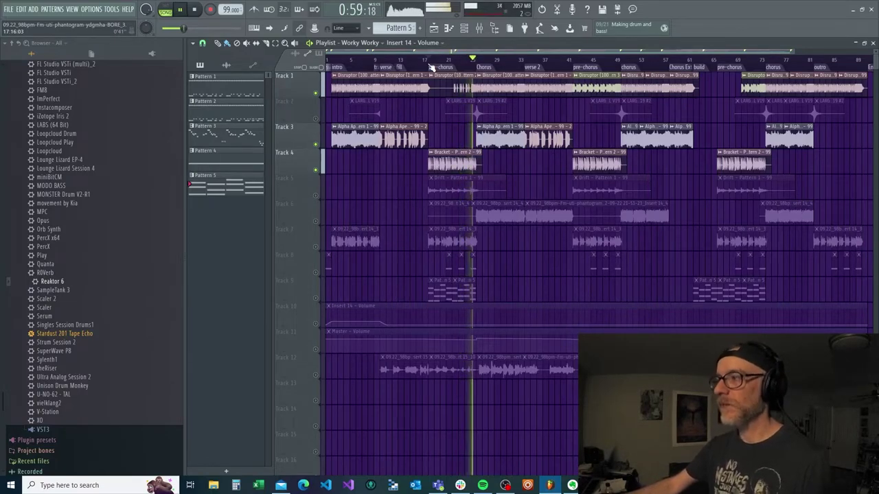
{"action": "key", "text": "space"}
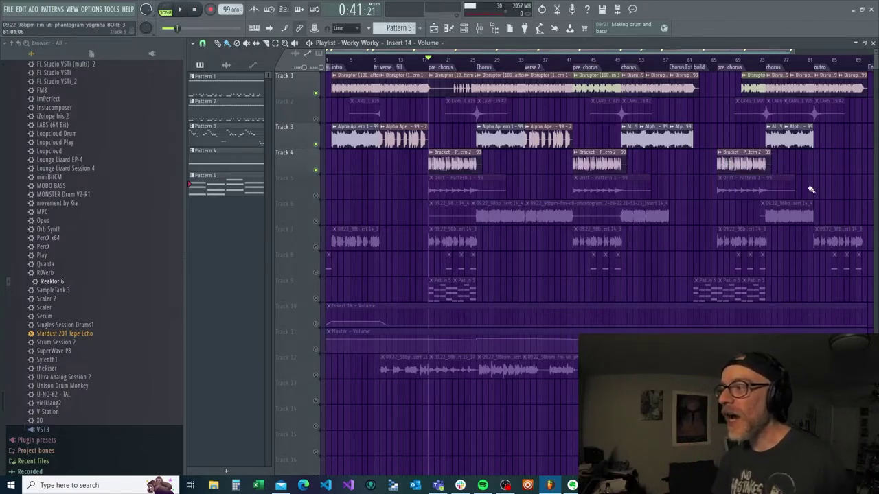
Listen to the same three tracks from the second pre-chorus, following verse 2.
{"action": "left_click", "coordinate": [574, 64]}
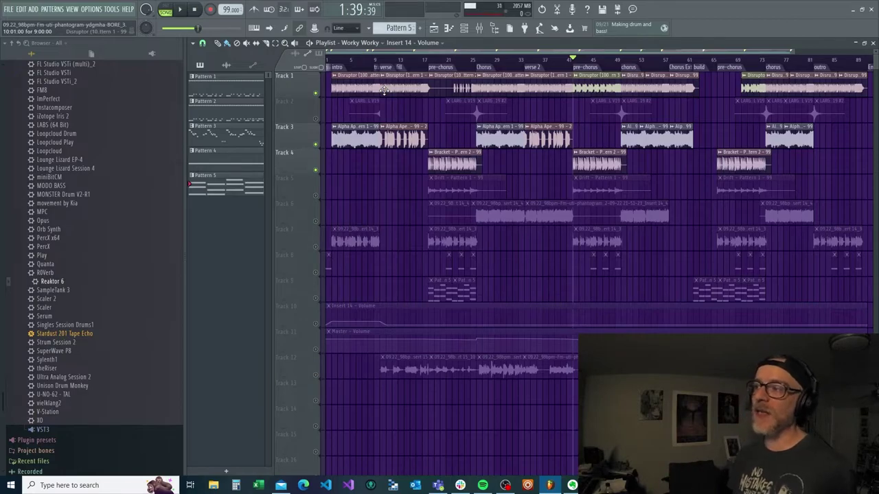
{"action": "key", "text": "space"}
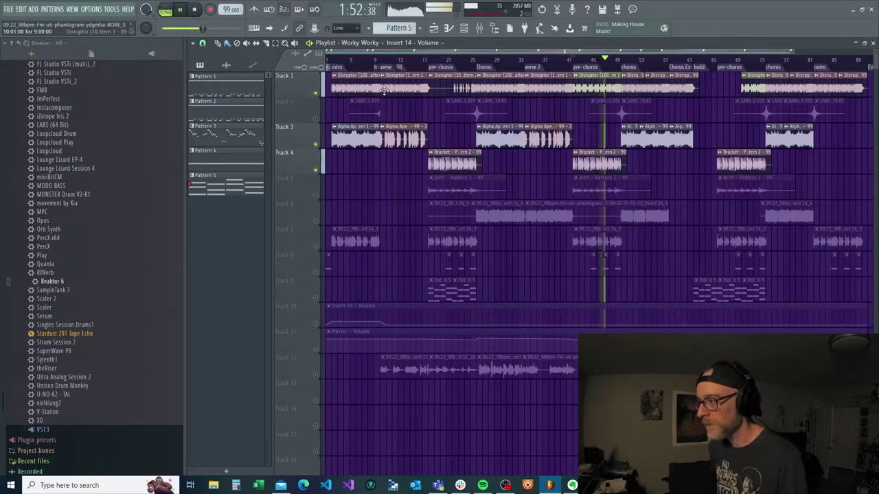
{"action": "key", "text": "space"}
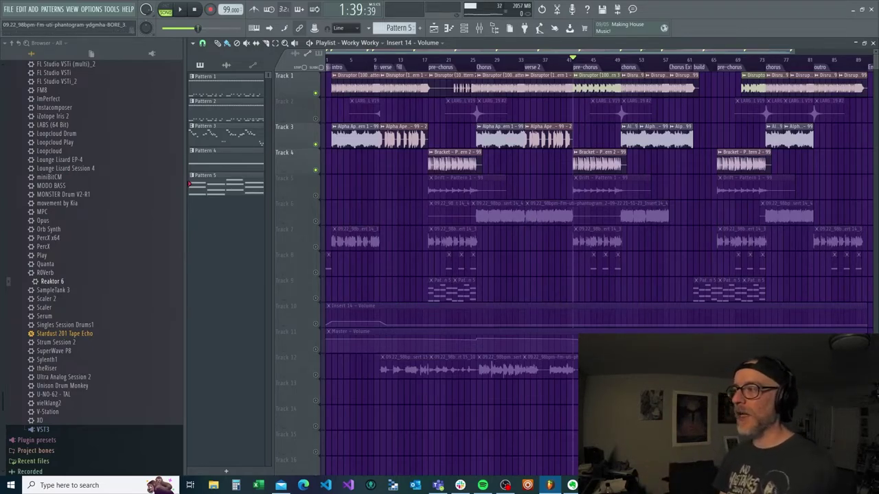
Set the playback position to the third pre-chorus, after the build, and unmute Tracks 2 and 5.
{"action": "left_click", "coordinate": [718, 66]}
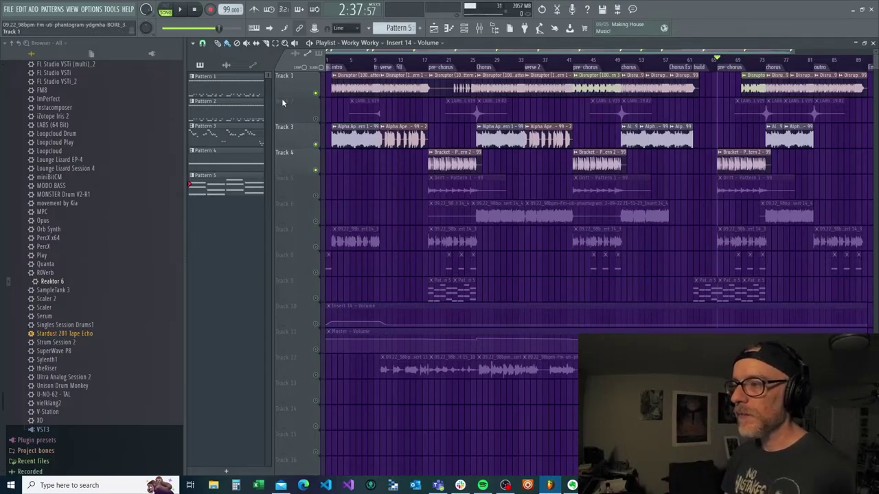
{"action": "left_click", "coordinate": [316, 119]}
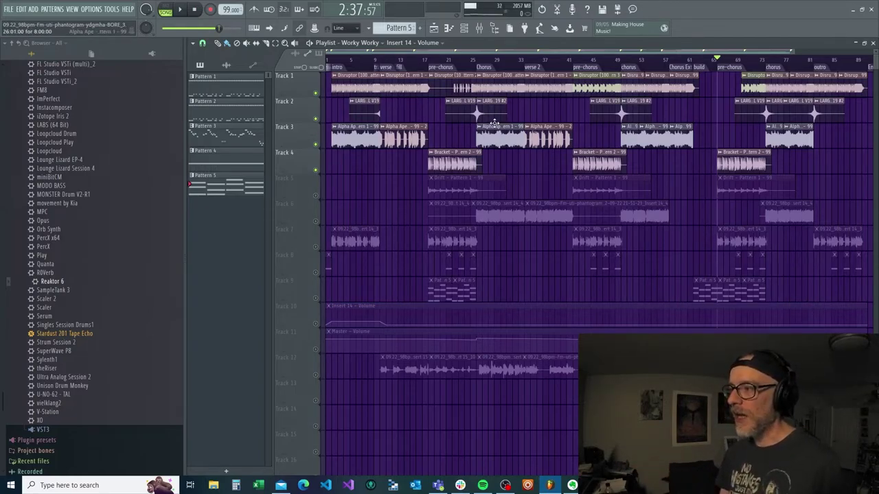
{"action": "left_click", "coordinate": [317, 197]}
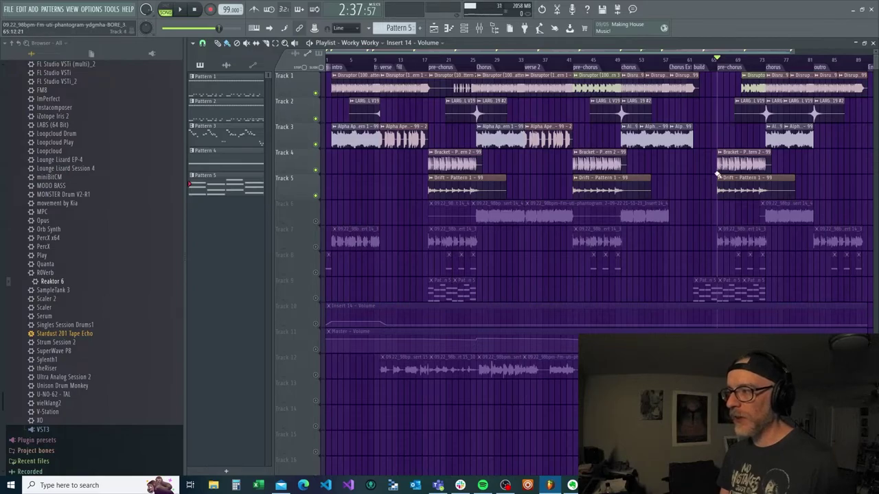
Solo Track 5 and listen to its Drift clip from the third pre-chorus.
{"action": "right_click", "coordinate": [316, 196]}
{"action": "key", "text": "space"}
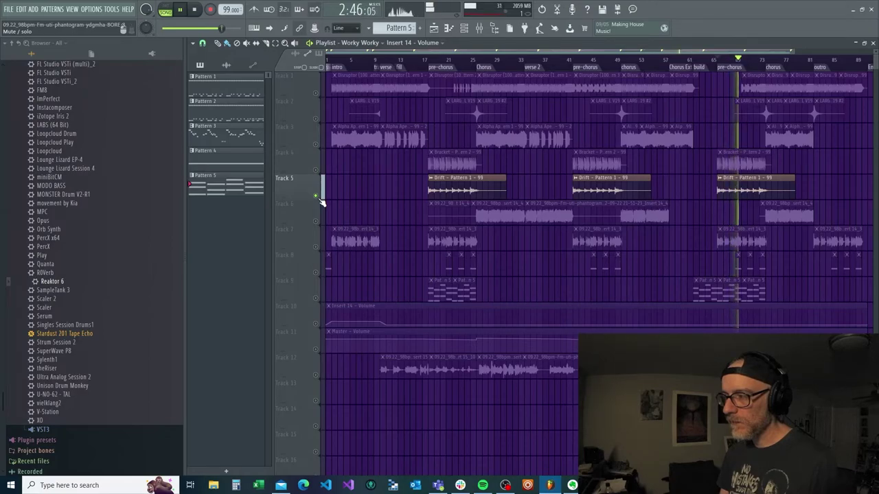
{"action": "key", "text": "space"}
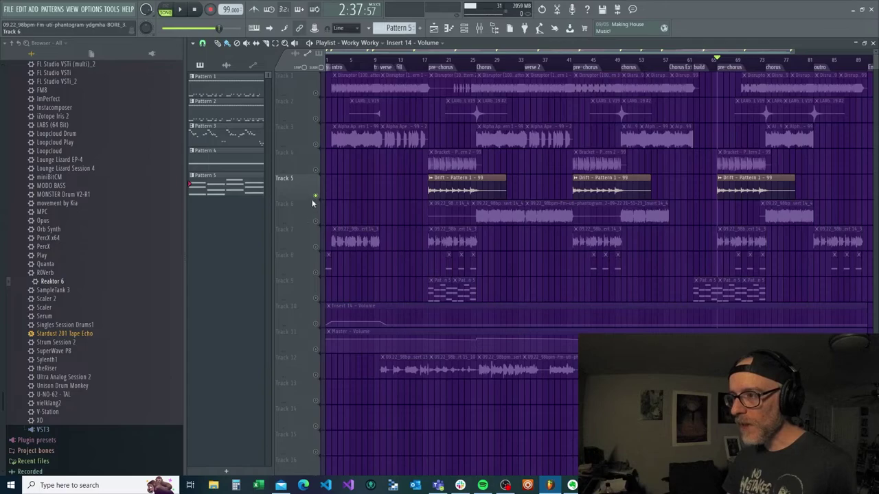
Unsolo Track 5 to bring back all tracks and listen to the full arrangement from the build marker.
{"action": "right_click", "coordinate": [316, 195]}
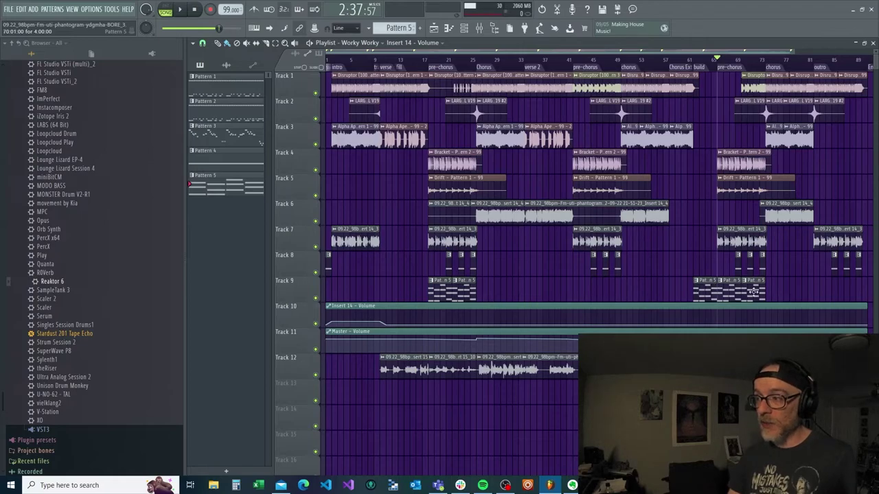
{"action": "left_click", "coordinate": [694, 59]}
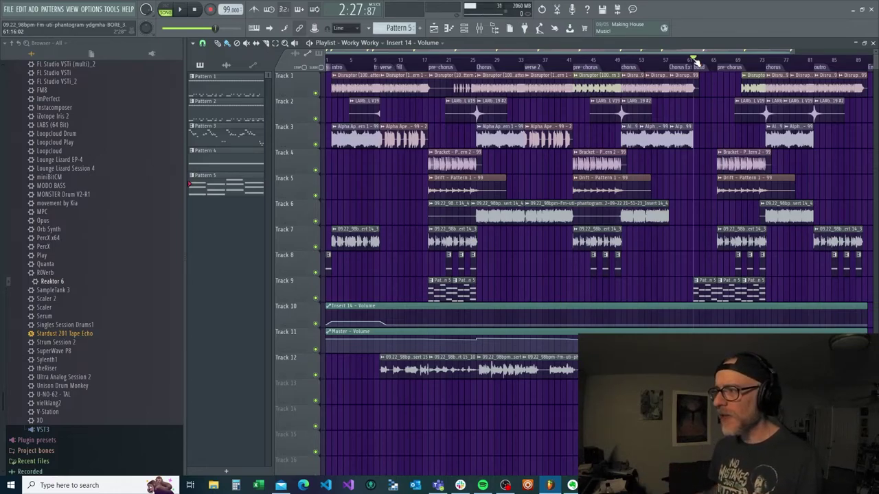
{"action": "key", "text": "space"}
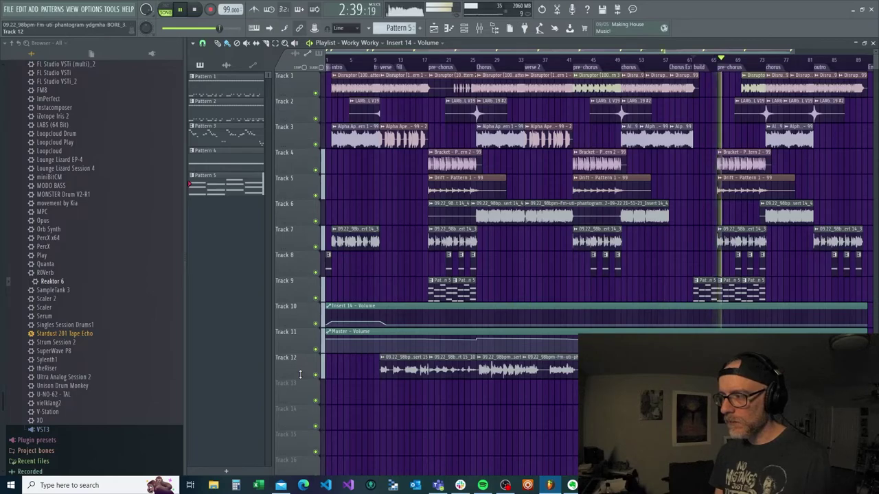
{"action": "key", "text": "space"}
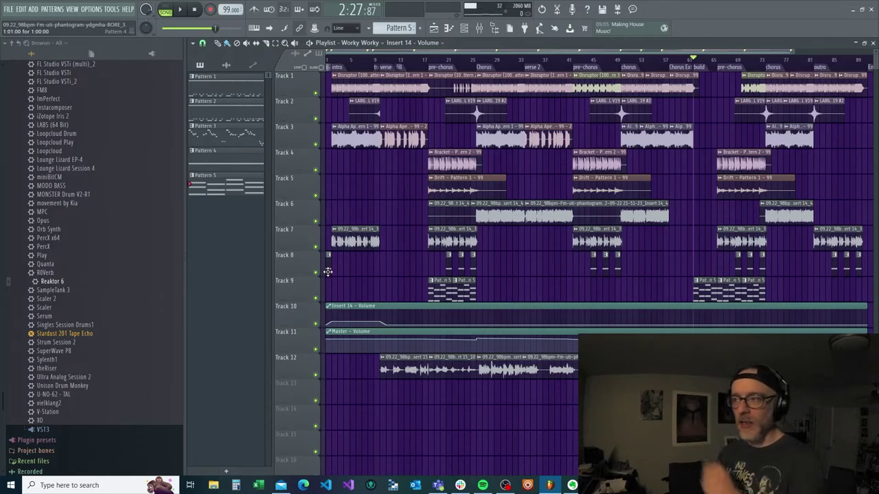
Return to the start of the song and play the opening of the full arrangement briefly before stopping.
{"action": "left_click", "coordinate": [183, 15]}
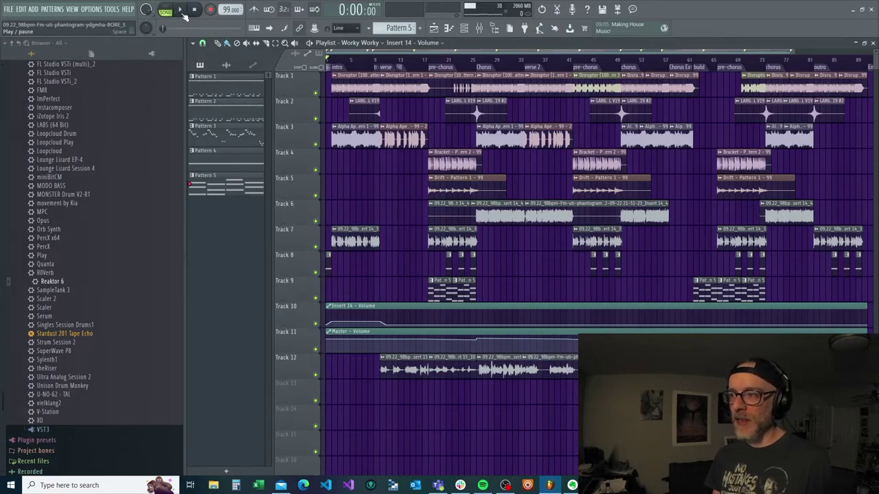
{"action": "left_click", "coordinate": [183, 12]}
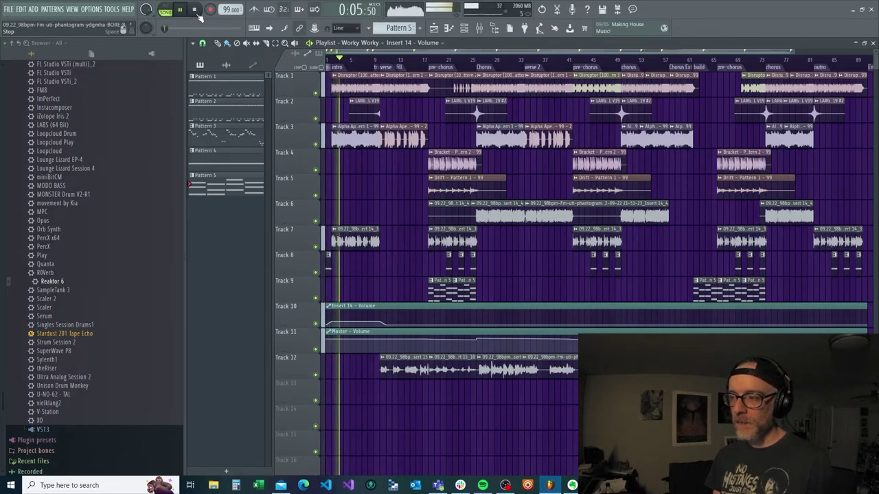
{"action": "left_click", "coordinate": [196, 12]}
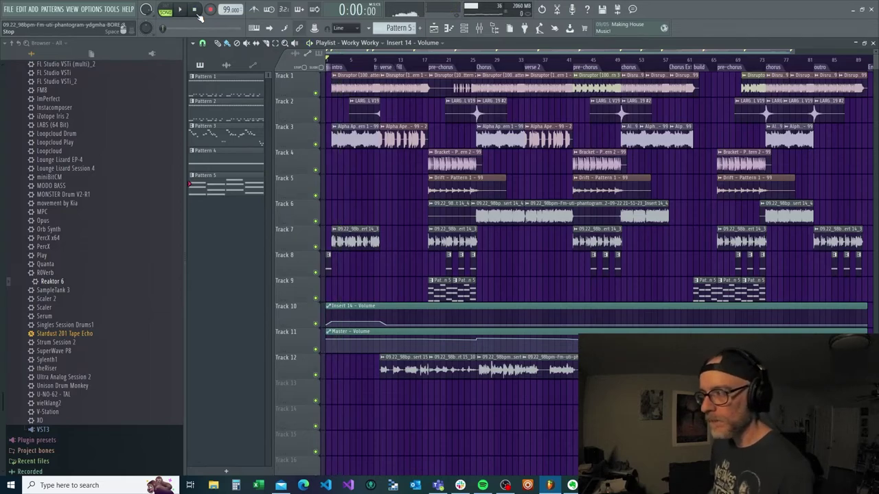